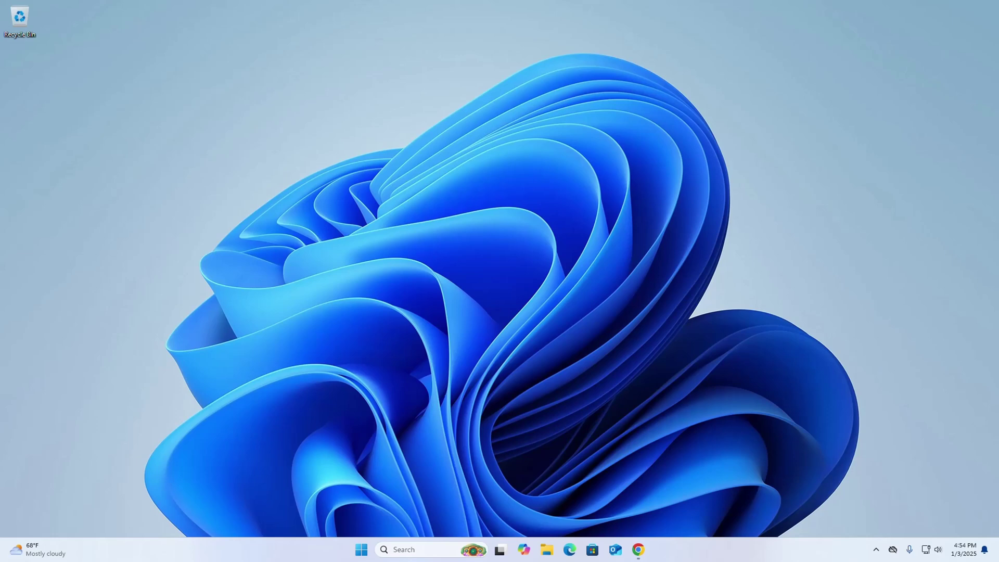
Download the 66 MB Java 8 Update 431 installer from java.com and show it in Downloads.
{"action": "left_click", "coordinate": [639, 549]}
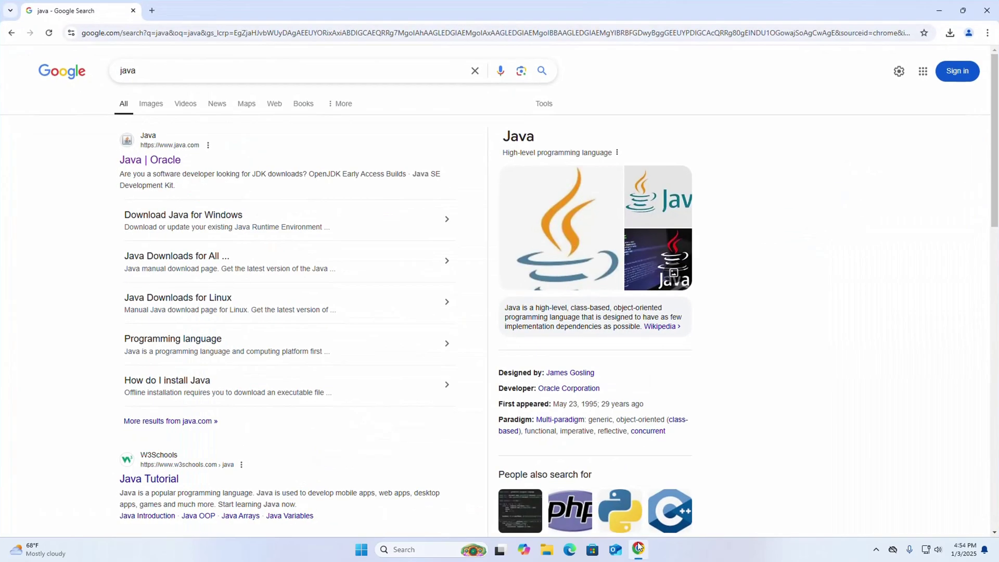
{"action": "left_click", "coordinate": [150, 157]}
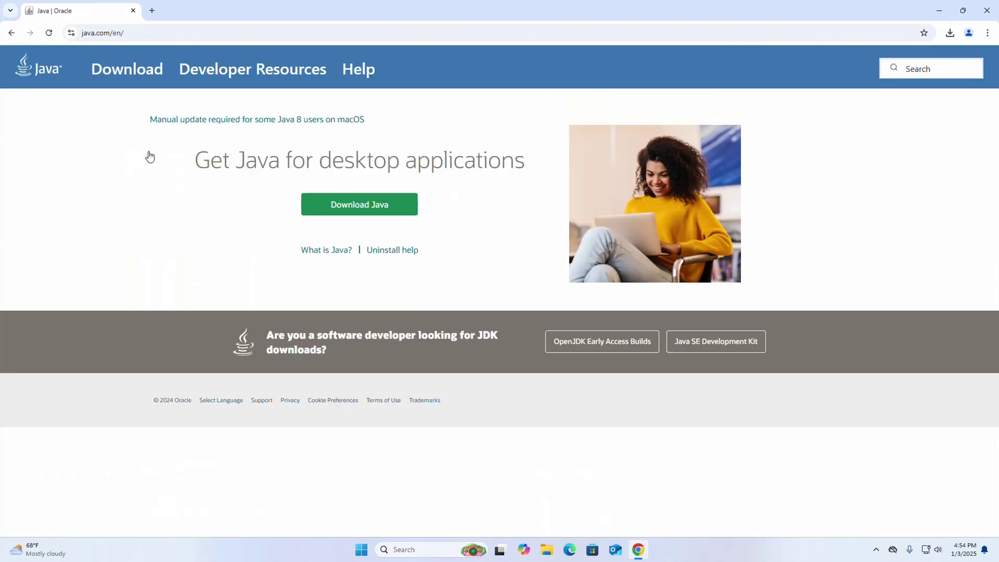
{"action": "left_click", "coordinate": [130, 74]}
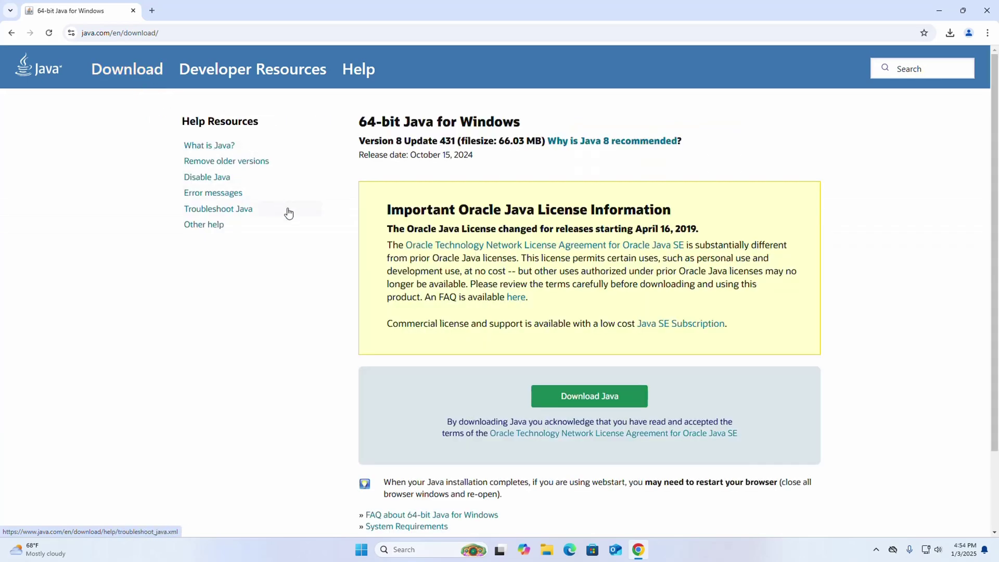
{"action": "scroll", "coordinate": [529, 252], "scroll_direction": "down", "scroll_amount": 2}
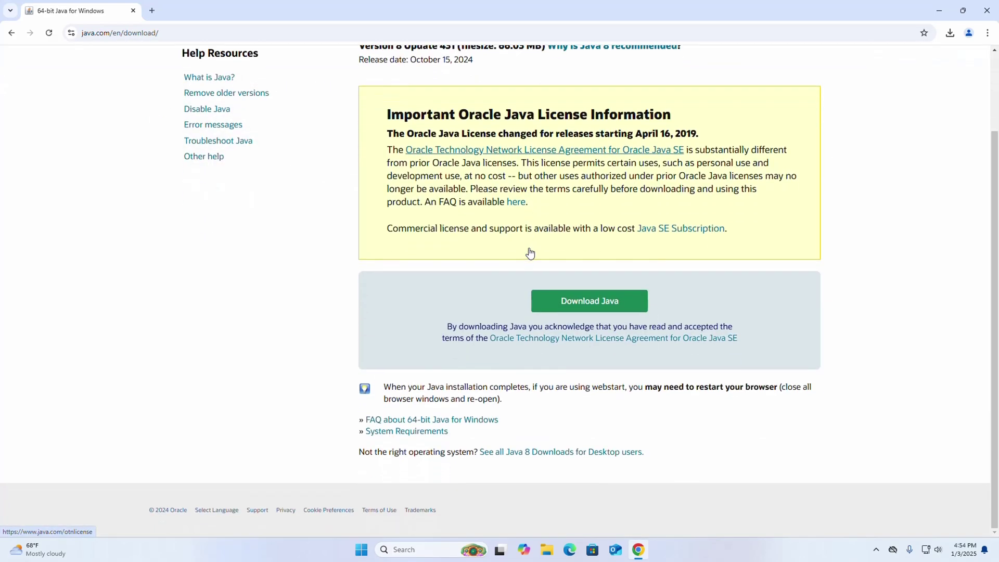
{"action": "left_click", "coordinate": [597, 301]}
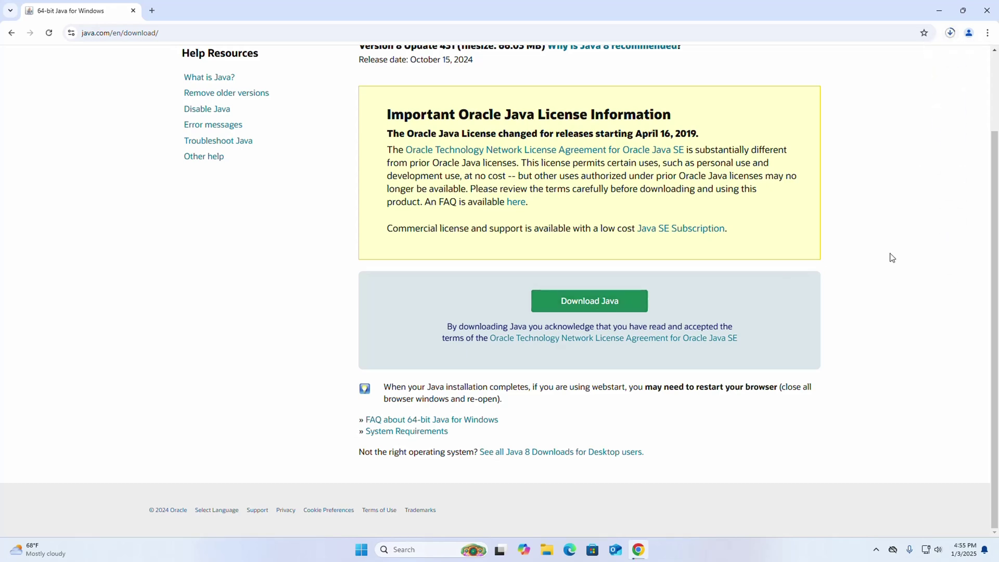
{"action": "scroll", "coordinate": [399, 172], "scroll_direction": "up", "scroll_amount": 2}
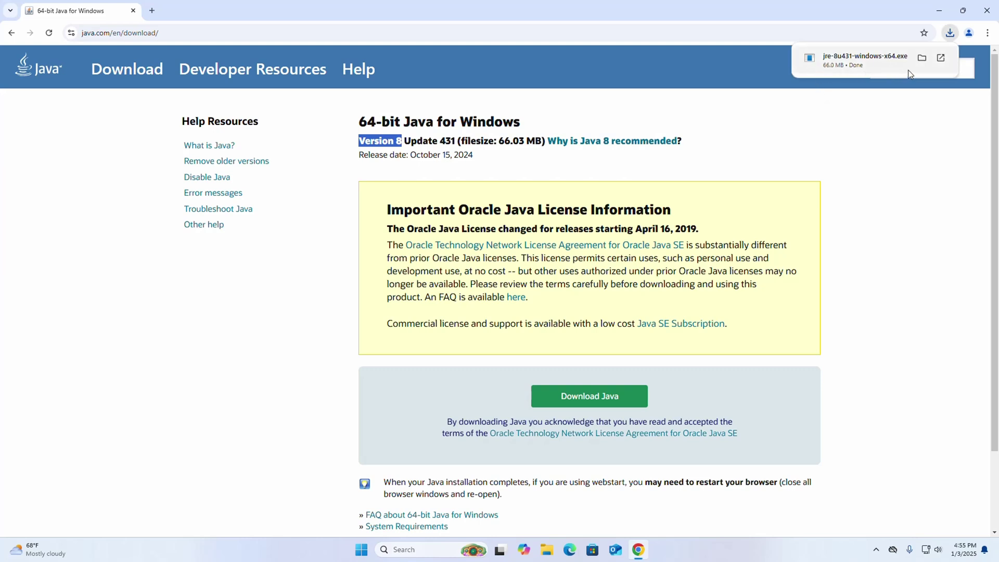
{"action": "left_click", "coordinate": [920, 58]}
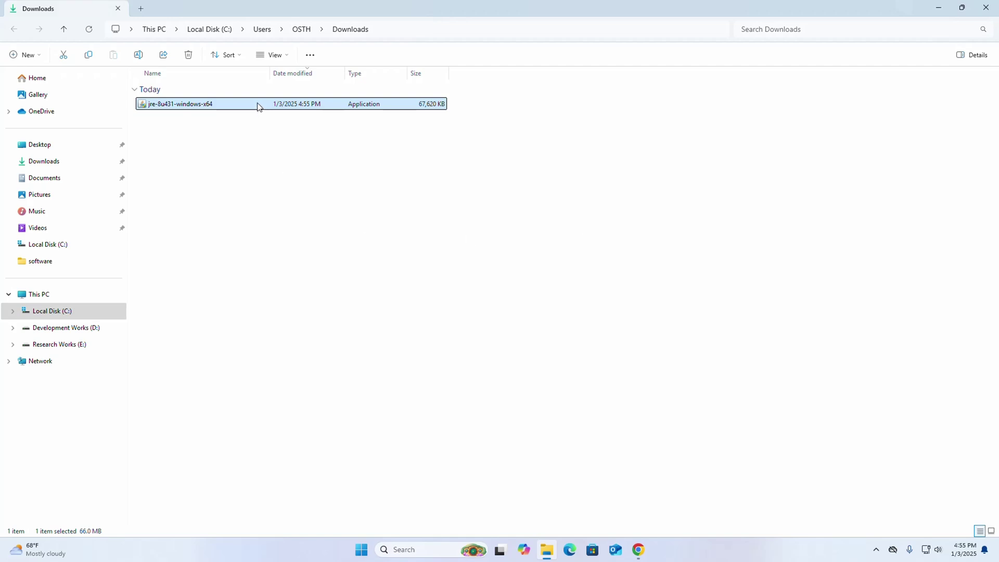
{"action": "mouse_move", "coordinate": [258, 104]}
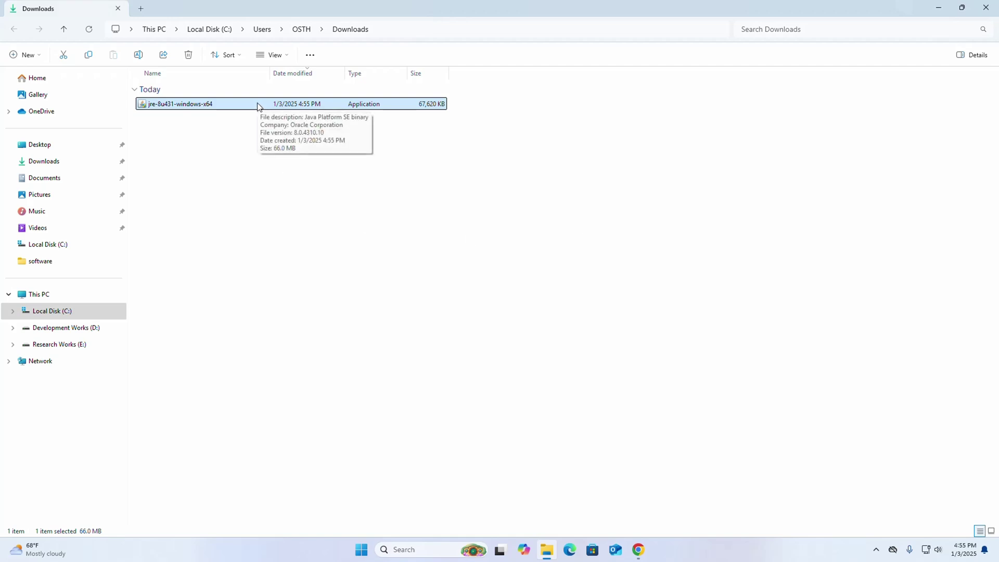
Open jre-8u431-windows-x64 from its context menu and approve the User Account Control prompt.
{"action": "right_click", "coordinate": [257, 102]}
{"action": "left_click", "coordinate": [291, 146]}
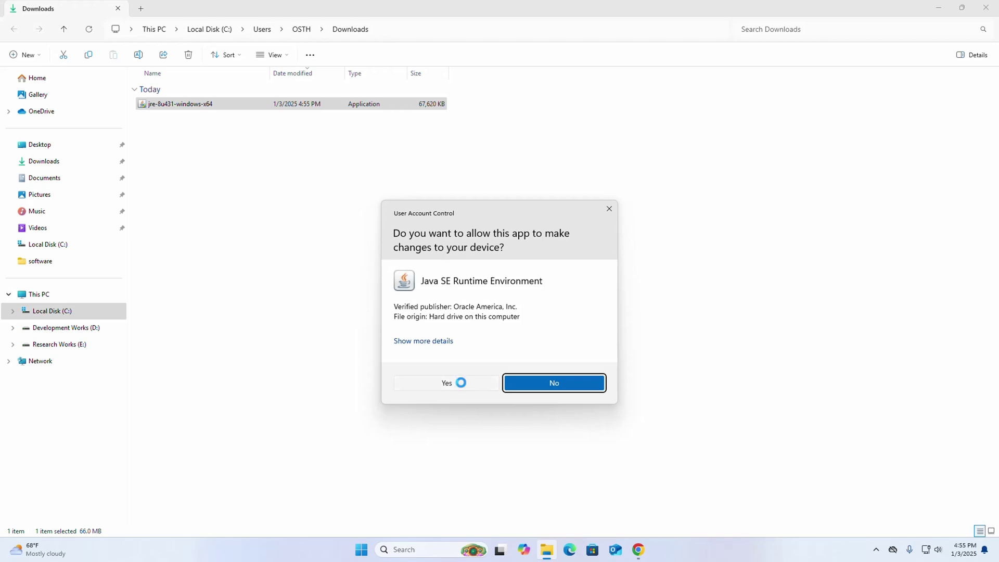
{"action": "left_click", "coordinate": [434, 382]}
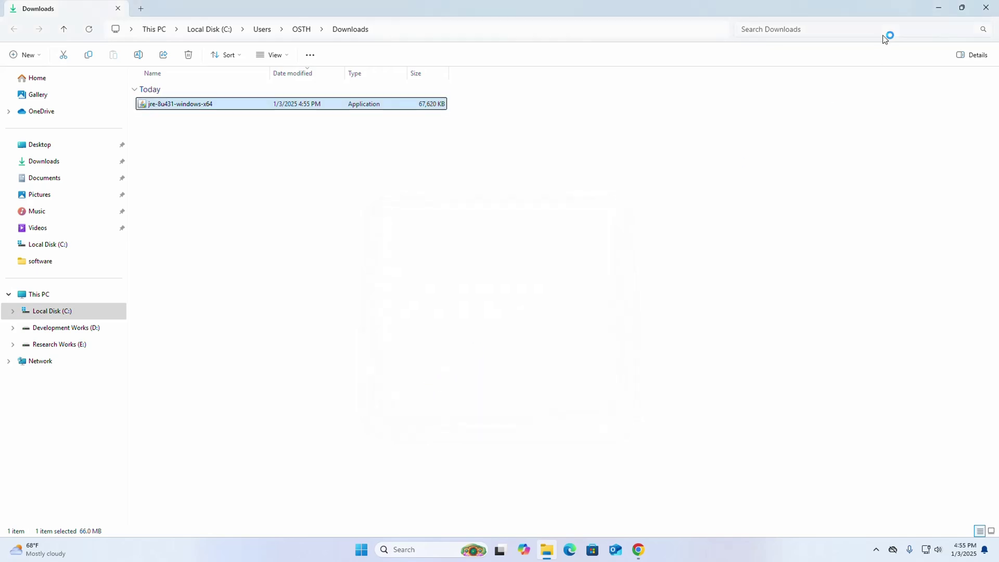
{"action": "left_click", "coordinate": [937, 9]}
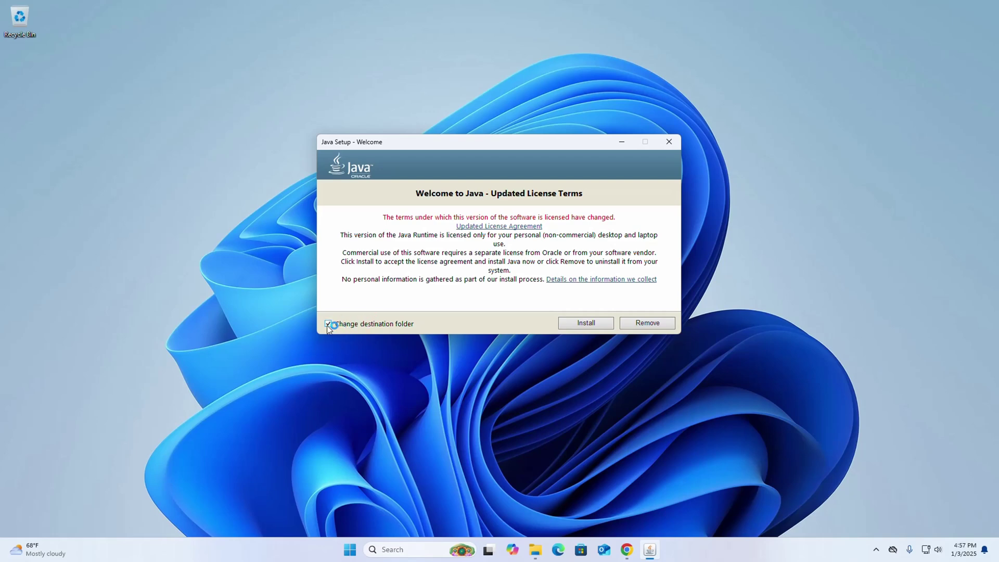
Install the Java 8 Update 431 runtime and close Java Setup after it reports success.
{"action": "left_click", "coordinate": [581, 323]}
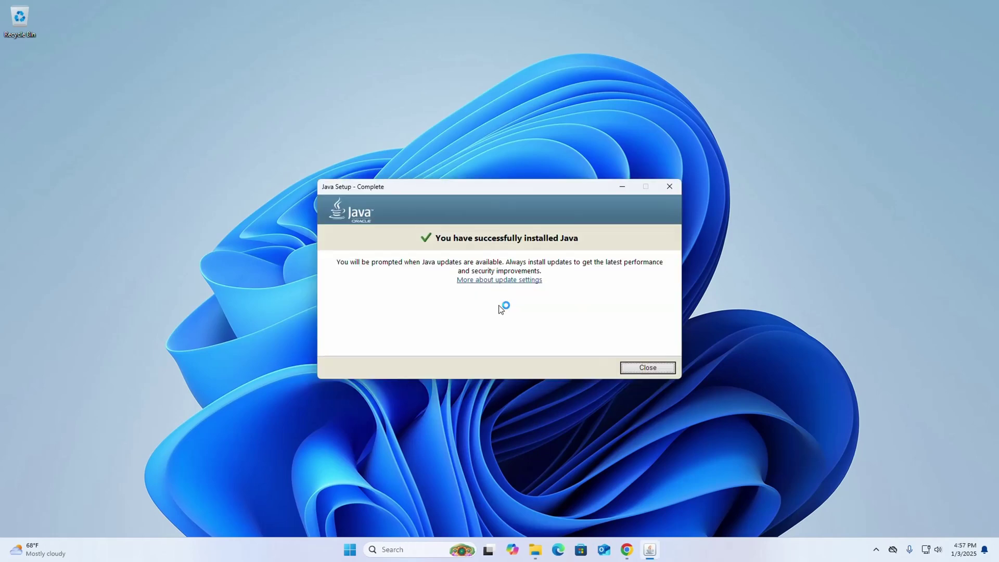
{"action": "left_click", "coordinate": [645, 367]}
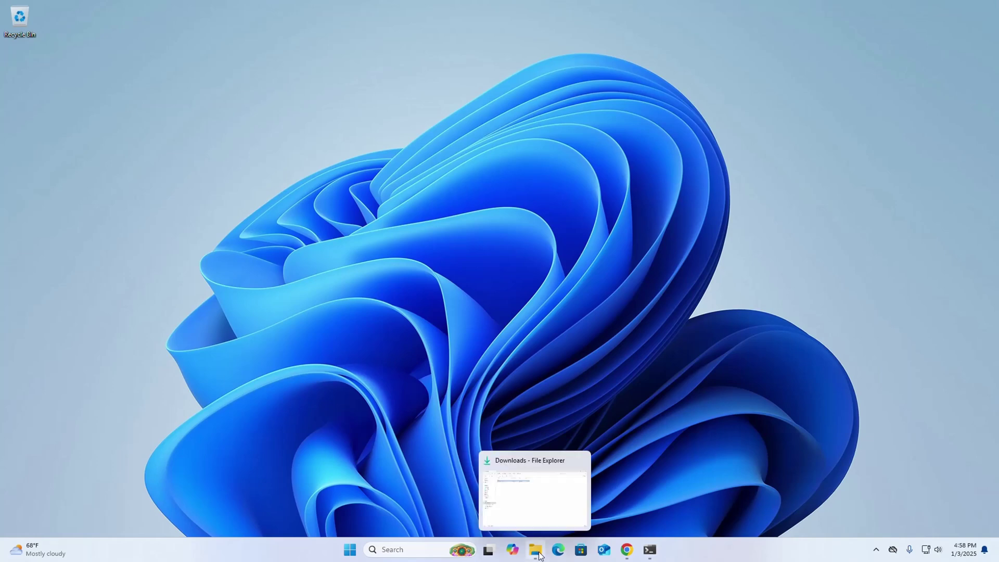
Browse to C:\Program Files\Java\jre1.8.0_431\bin in File Explorer.
{"action": "left_click", "coordinate": [537, 551]}
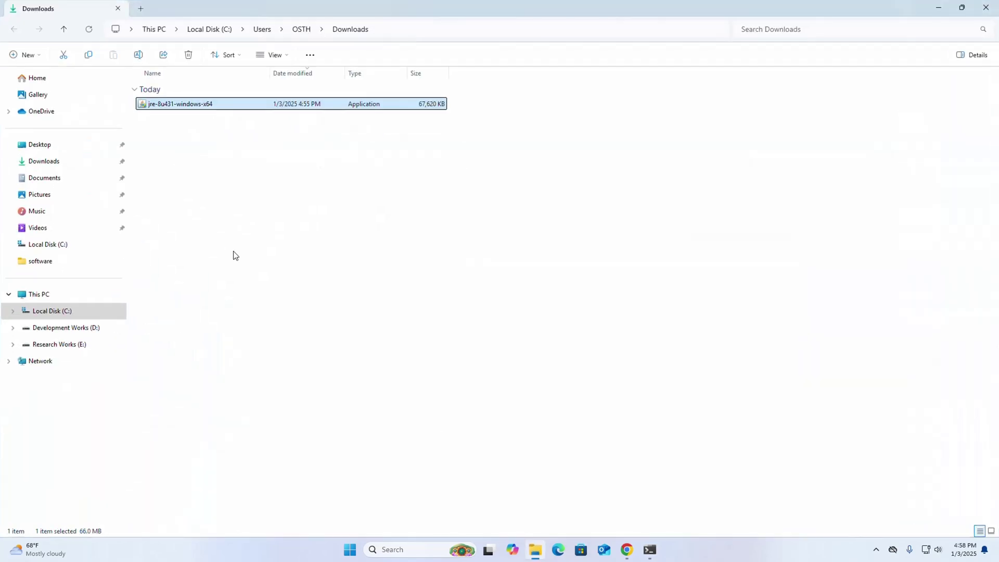
{"action": "left_click", "coordinate": [56, 316]}
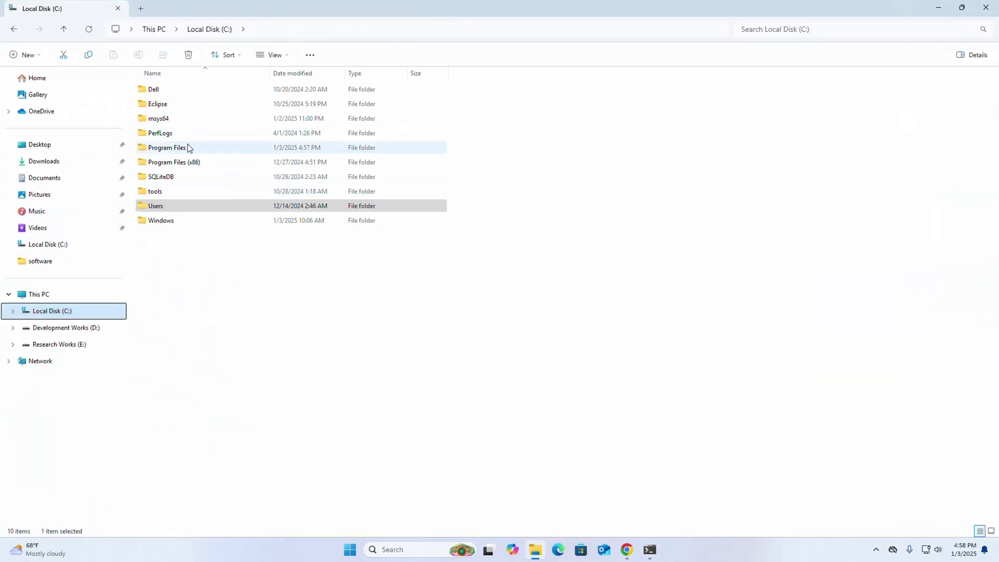
{"action": "double_click", "coordinate": [188, 147]}
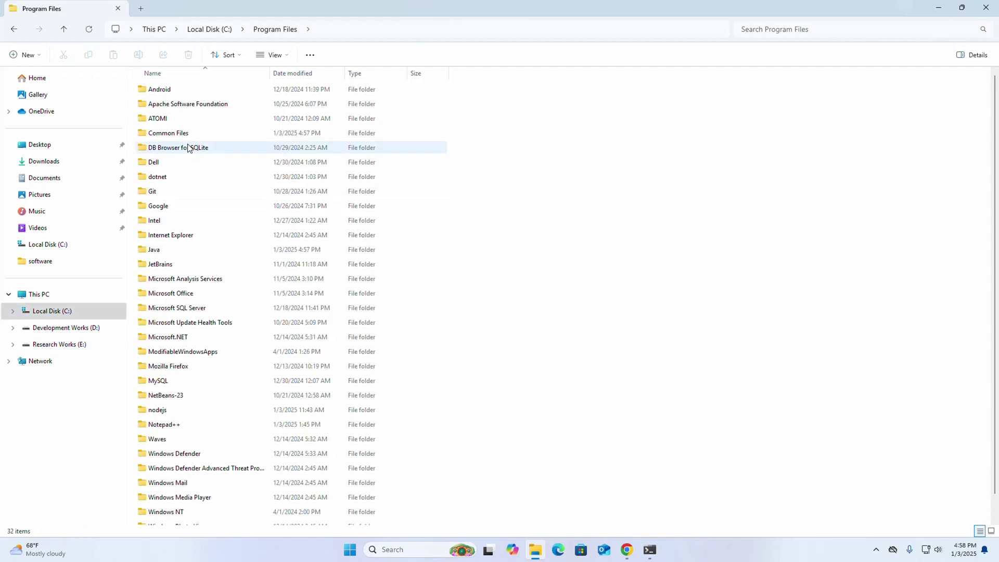
{"action": "double_click", "coordinate": [171, 250]}
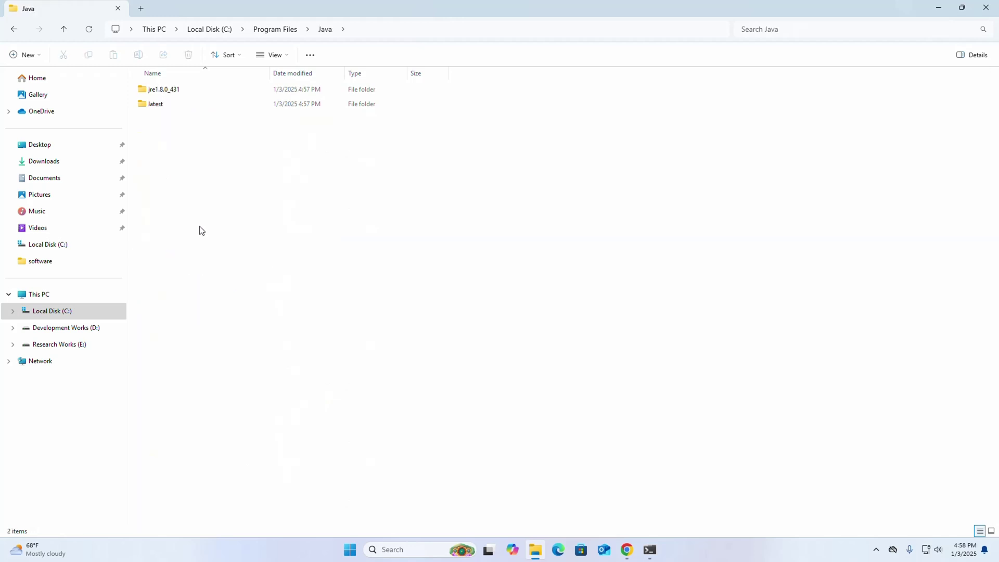
{"action": "double_click", "coordinate": [180, 89]}
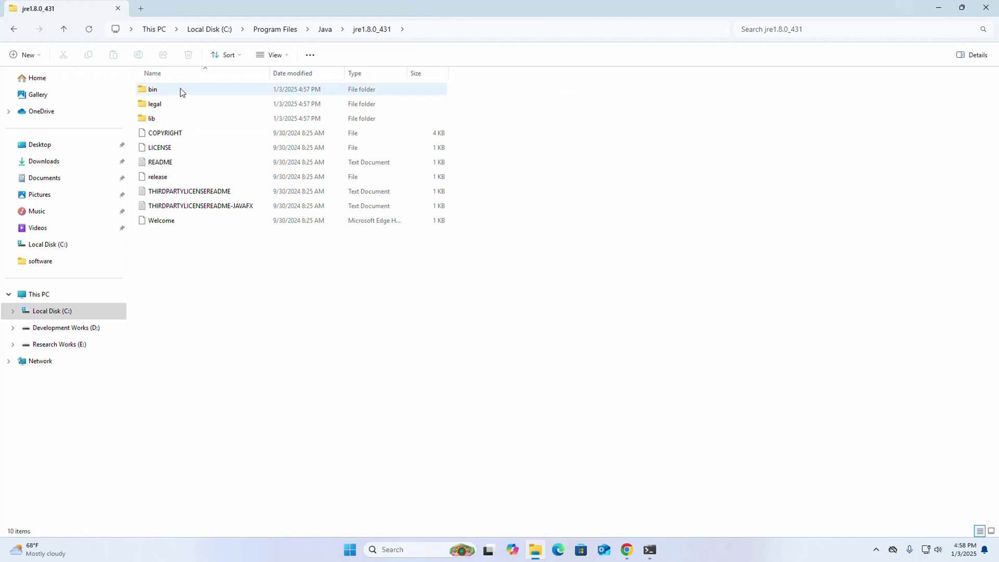
{"action": "double_click", "coordinate": [181, 90]}
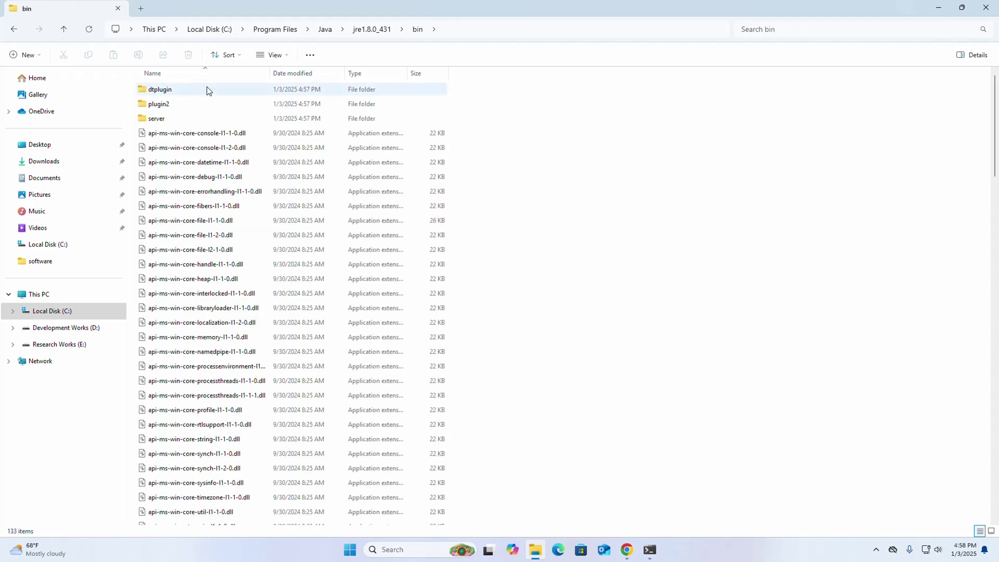
Copy the bin folder's full path from the address bar.
{"action": "left_click", "coordinate": [529, 33]}
{"action": "right_click", "coordinate": [225, 28]}
{"action": "left_click", "coordinate": [239, 57]}
{"action": "left_click", "coordinate": [618, 228]}
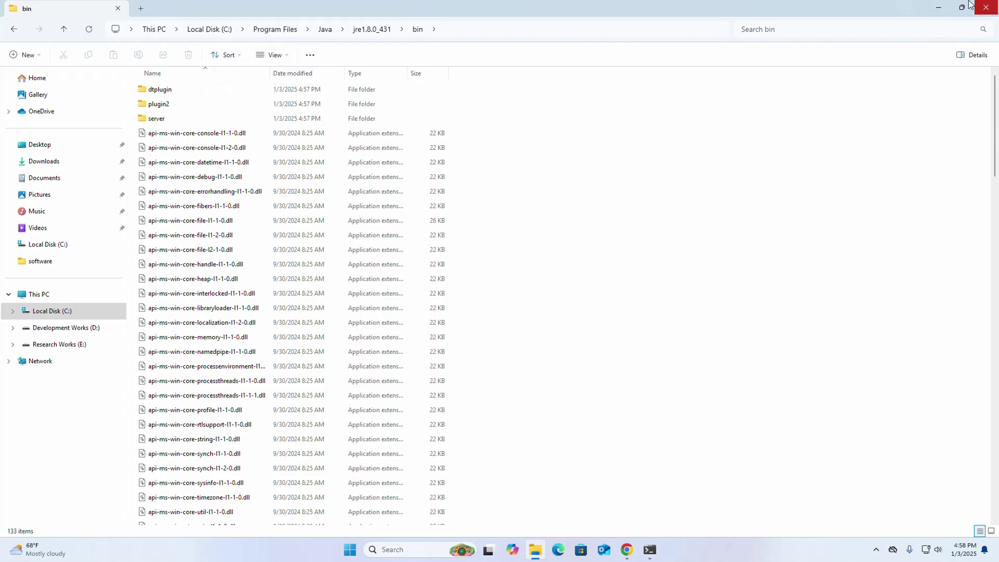
Search 'edit the system environment variables' and open Environment Variables from System Properties.
{"action": "left_click", "coordinate": [938, 6]}
{"action": "left_click", "coordinate": [412, 549]}
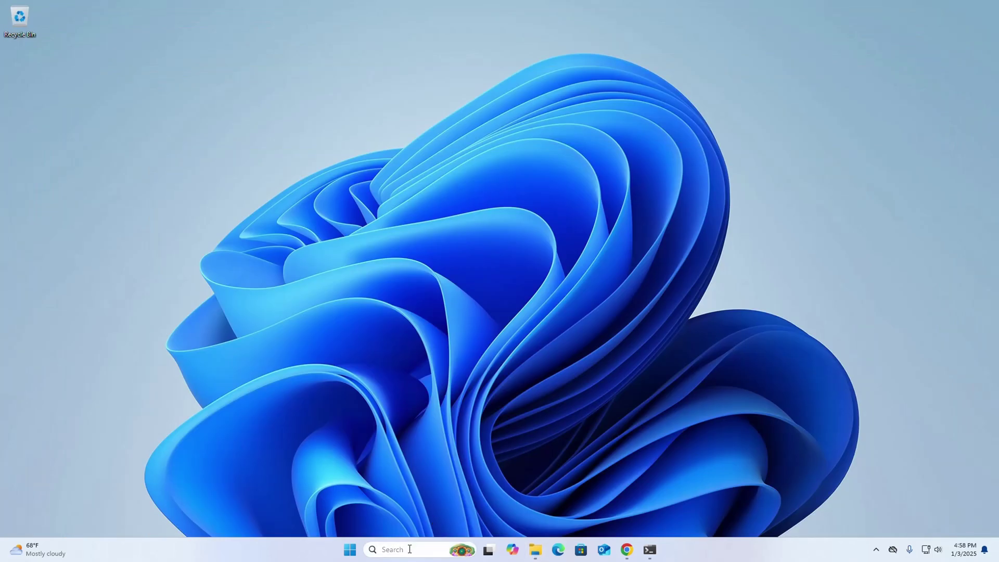
{"action": "type", "text": "edi"}
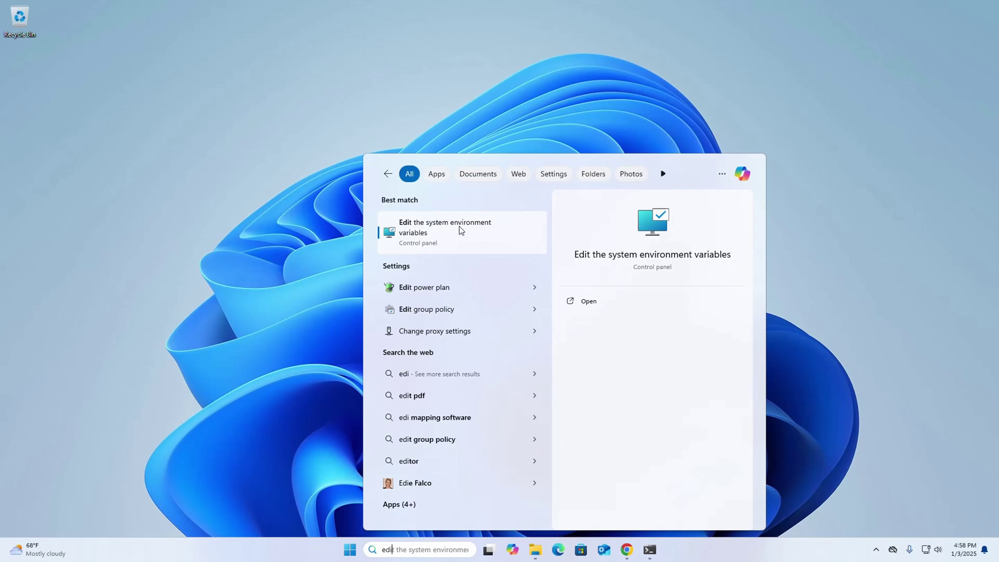
{"action": "left_click", "coordinate": [655, 225]}
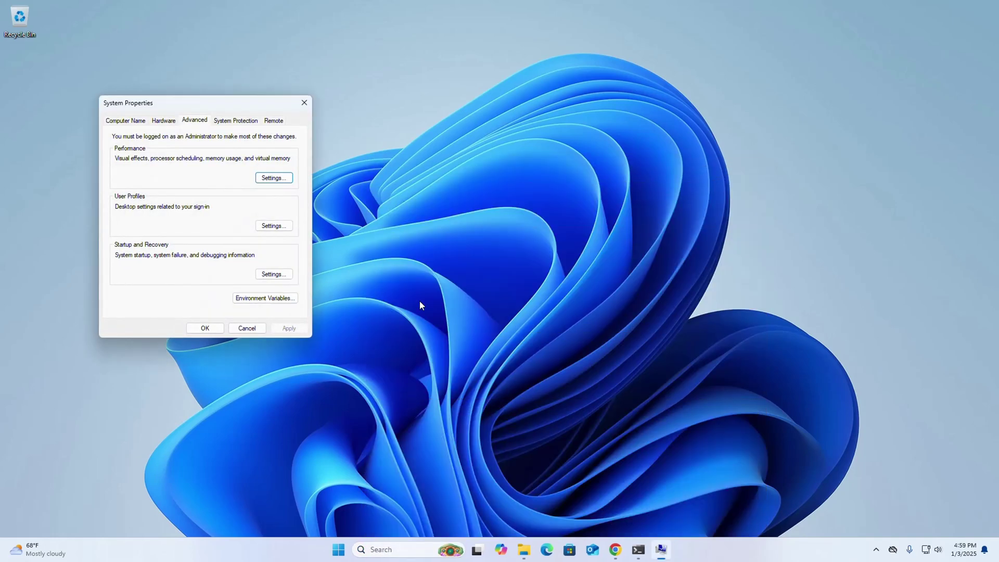
{"action": "left_click", "coordinate": [251, 299]}
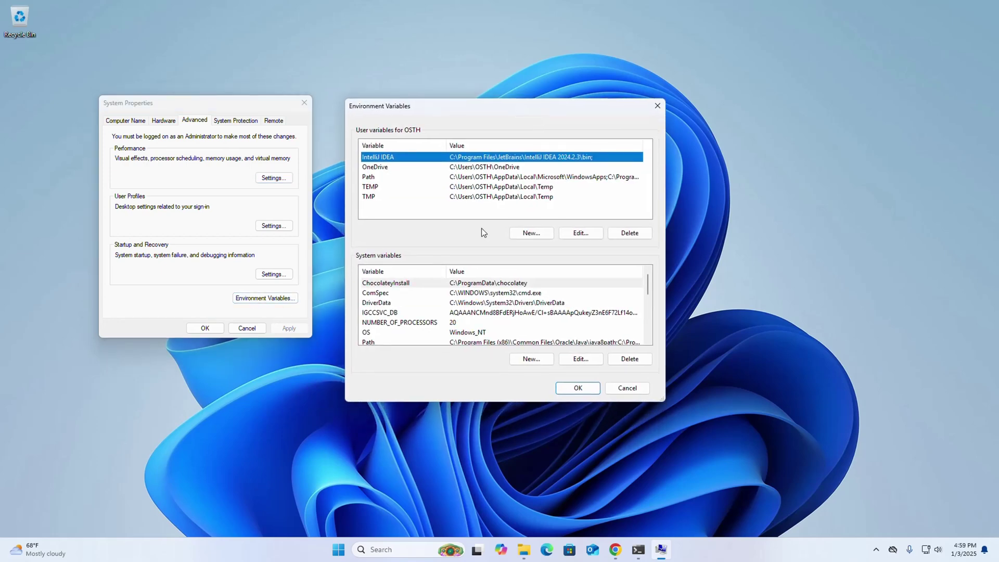
Create system variable JAVA_HOME set to C:\Program Files\Java\jre1.8.0_431, trimming \bin from the pasted path.
{"action": "left_click", "coordinate": [529, 358]}
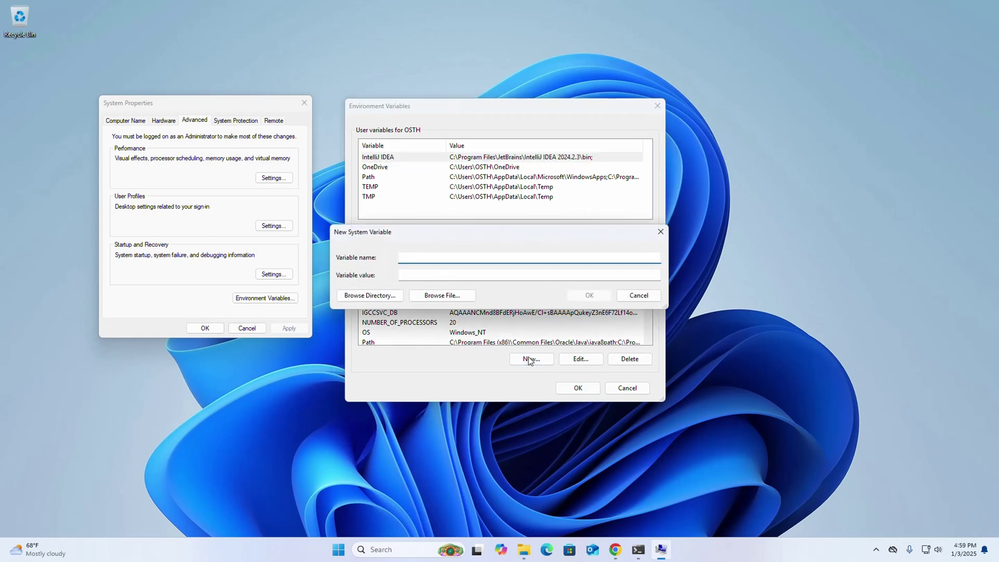
{"action": "type", "text": "JAVA_HOME"}
{"action": "left_click", "coordinate": [491, 271]}
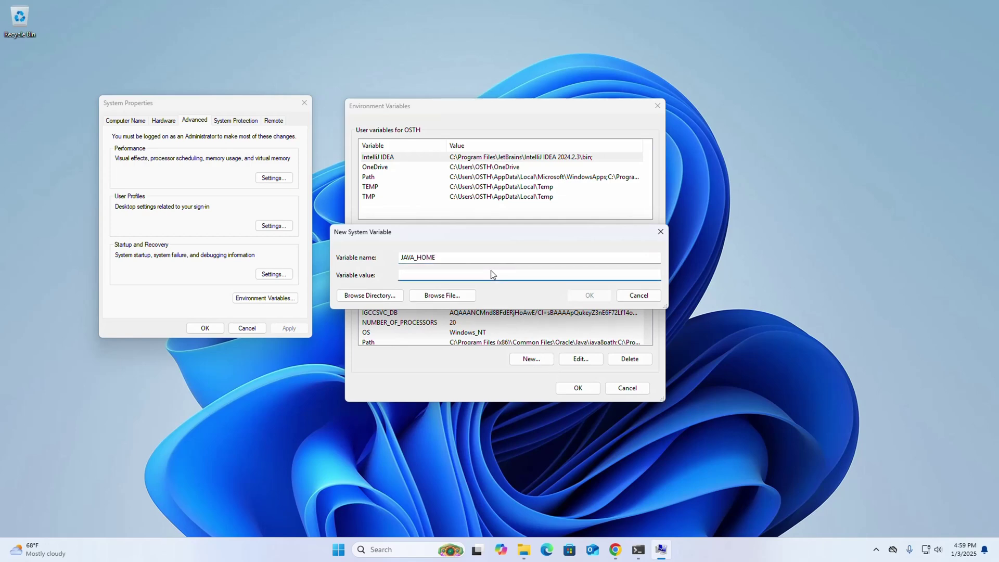
{"action": "type", "text": "C:\\Program Files\\Java\\jre1.8.0_431\\bin"}
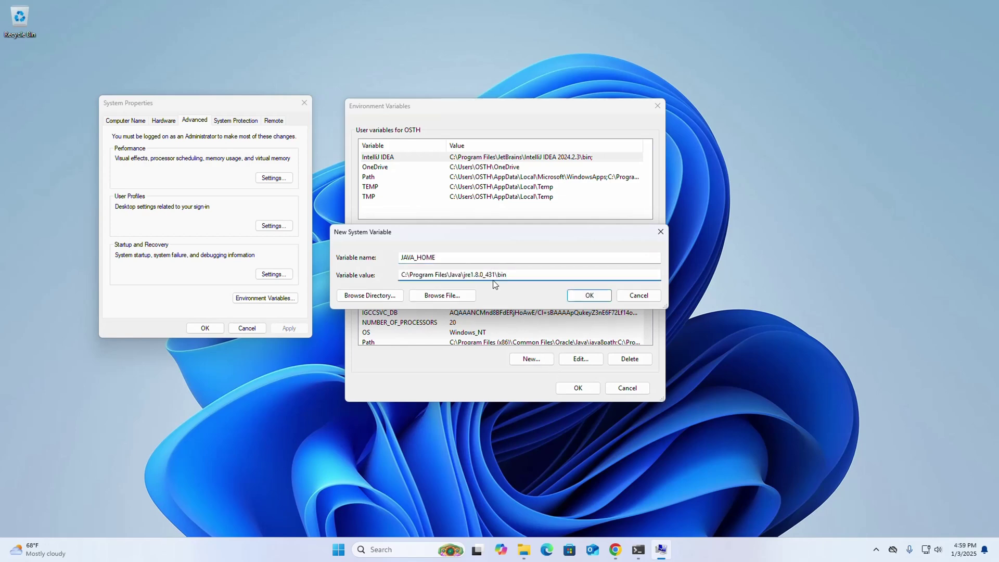
{"action": "left_click_drag", "start_coordinate": [496, 276], "coordinate": [509, 277]}
{"action": "key", "text": "BackSpace"}
{"action": "left_click", "coordinate": [587, 296]}
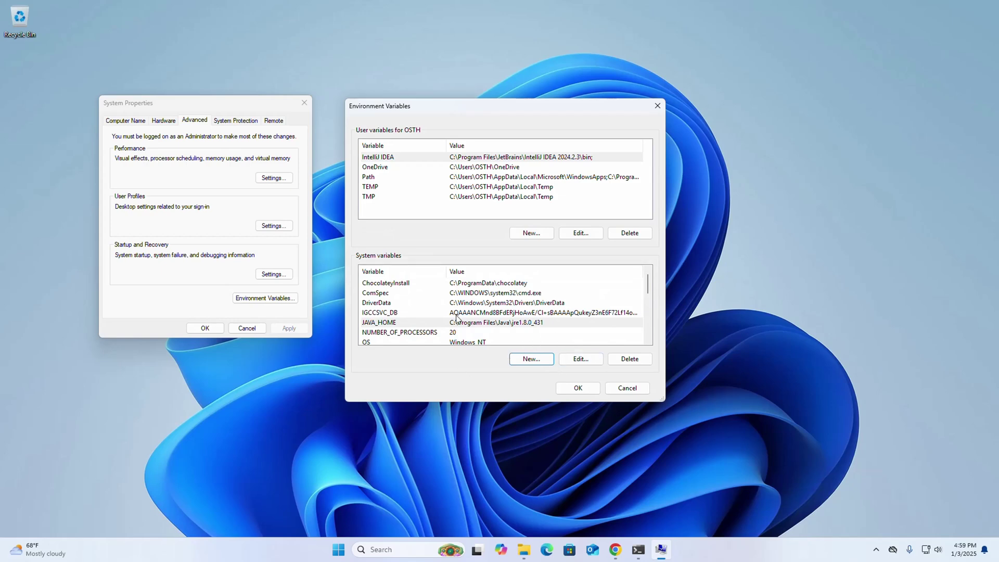
{"action": "scroll", "coordinate": [458, 317], "scroll_direction": "down", "scroll_amount": 1}
{"action": "scroll", "coordinate": [457, 317], "scroll_direction": "down", "scroll_amount": 1}
Add a new %JAVA_HOME%\bin entry to the system Path, correcting its typos.
{"action": "left_click", "coordinate": [383, 295]}
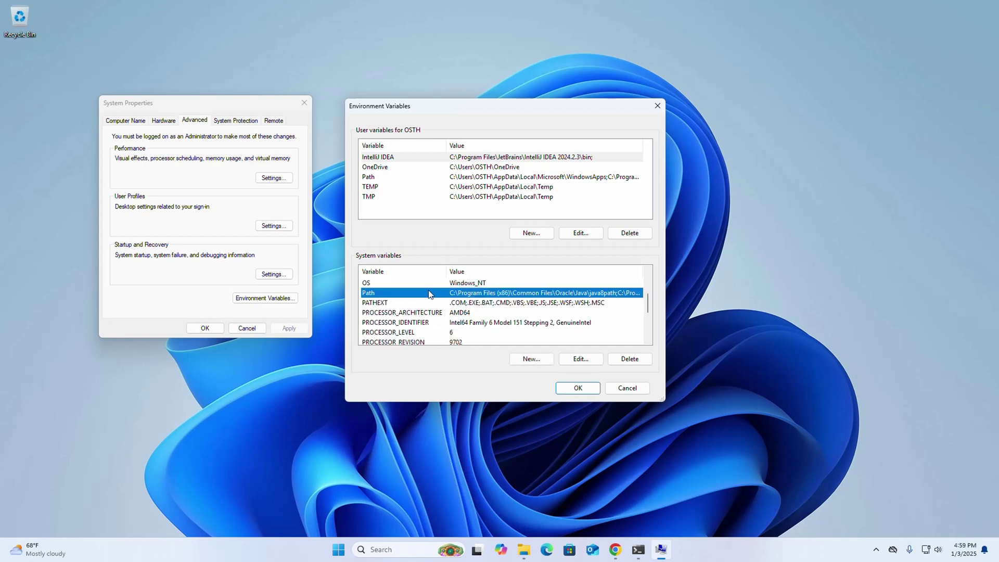
{"action": "left_click", "coordinate": [578, 360]}
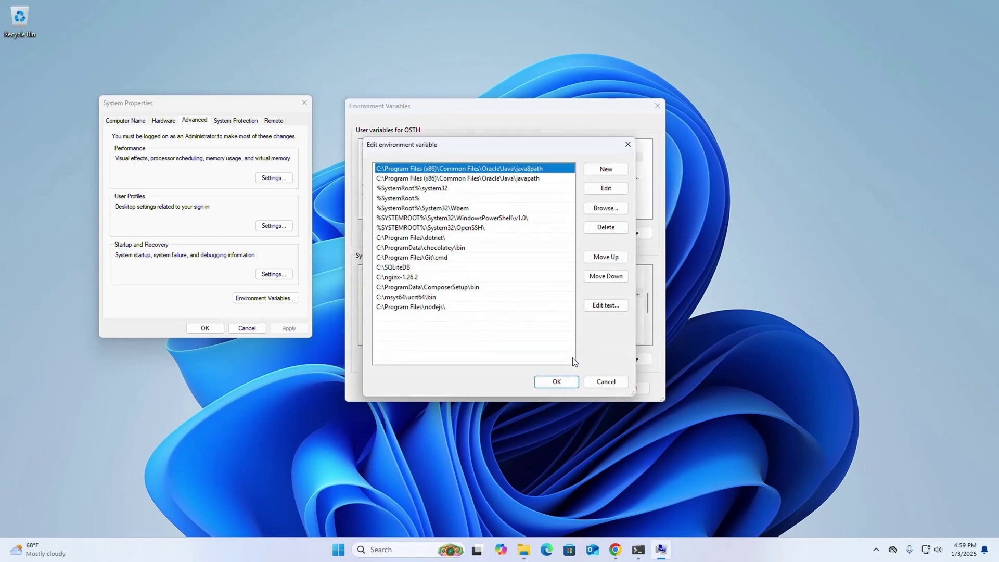
{"action": "left_click", "coordinate": [595, 171]}
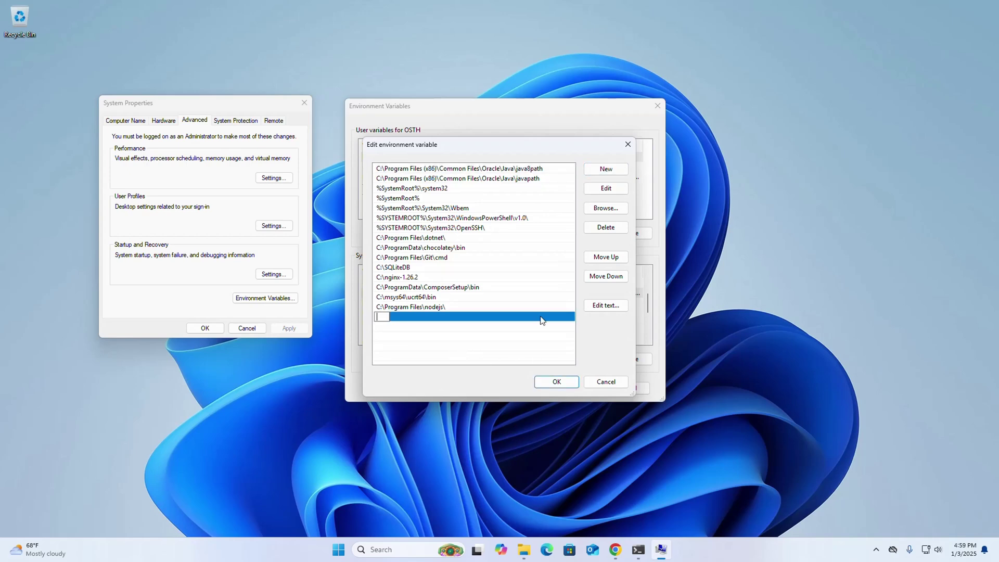
{"action": "type", "text": "%J"}
{"action": "type", "text": "AVA"}
{"action": "type", "text": "_HOME^"}
{"action": "key", "text": "BackSpace"}
{"action": "type", "text": "%\\\\bin"}
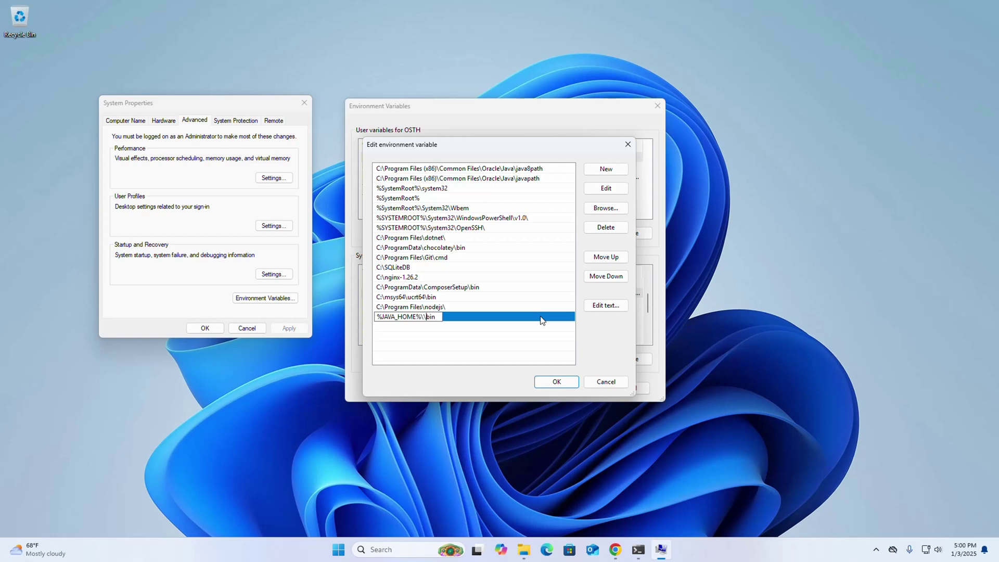
{"action": "key", "text": "Left"}
{"action": "key", "text": "Left"}
{"action": "key", "text": "Left"}
{"action": "key", "text": "BackSpace"}
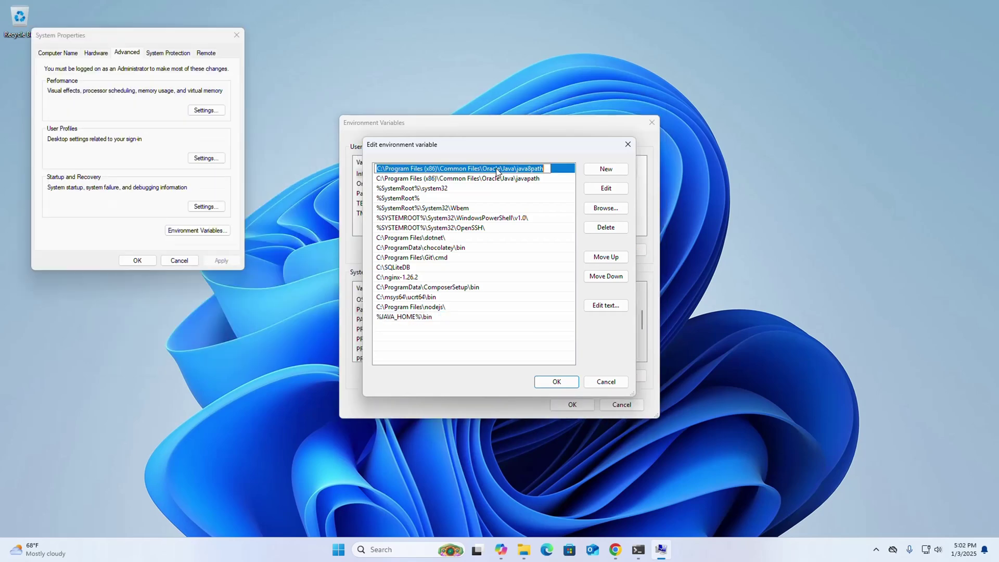
Delete both Oracle javapath entries from Path and confirm every settings dialog with OK.
{"action": "left_click", "coordinate": [605, 228]}
{"action": "left_click", "coordinate": [551, 174]}
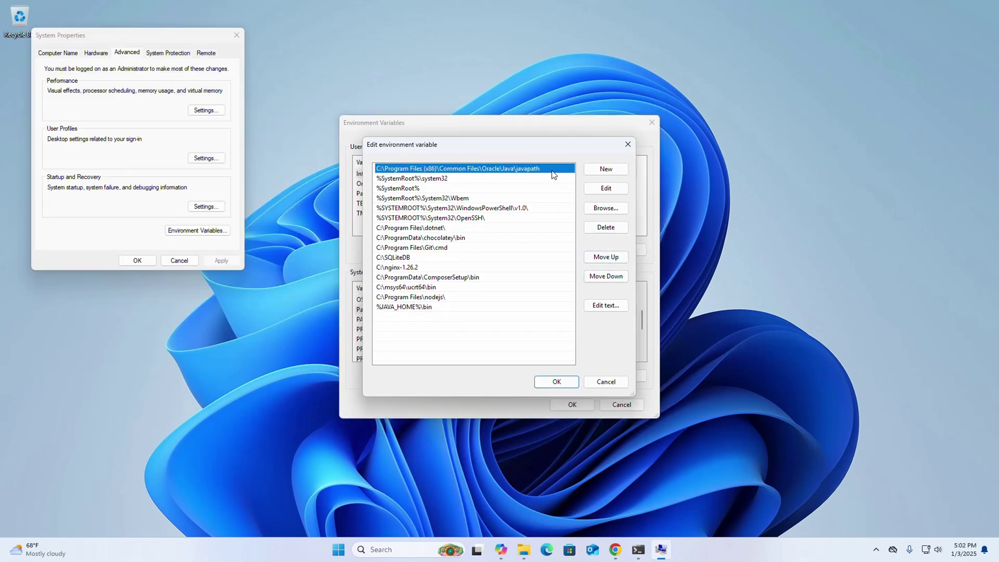
{"action": "left_click", "coordinate": [606, 227]}
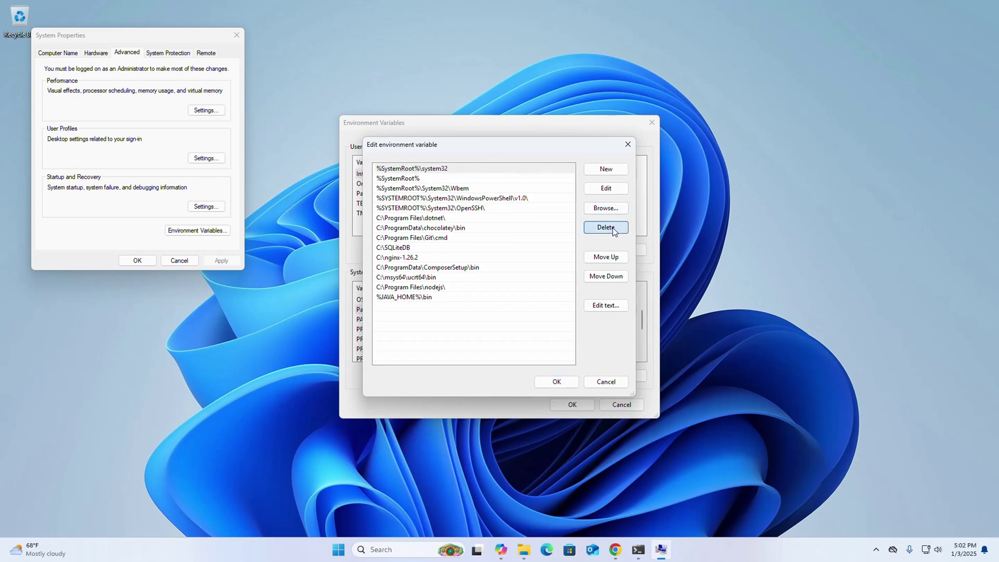
{"action": "left_click", "coordinate": [558, 384]}
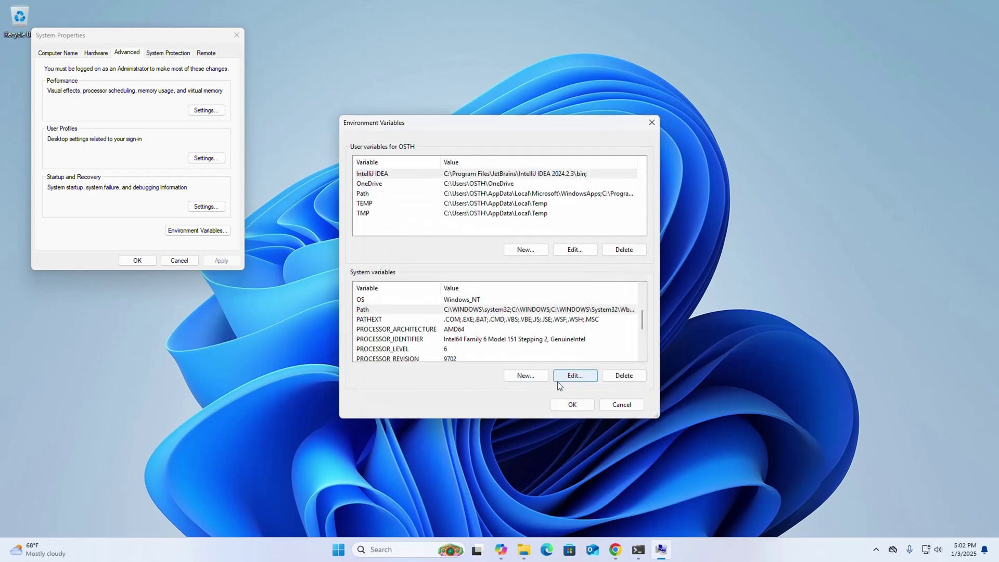
{"action": "left_click", "coordinate": [572, 404]}
{"action": "left_click", "coordinate": [137, 260]}
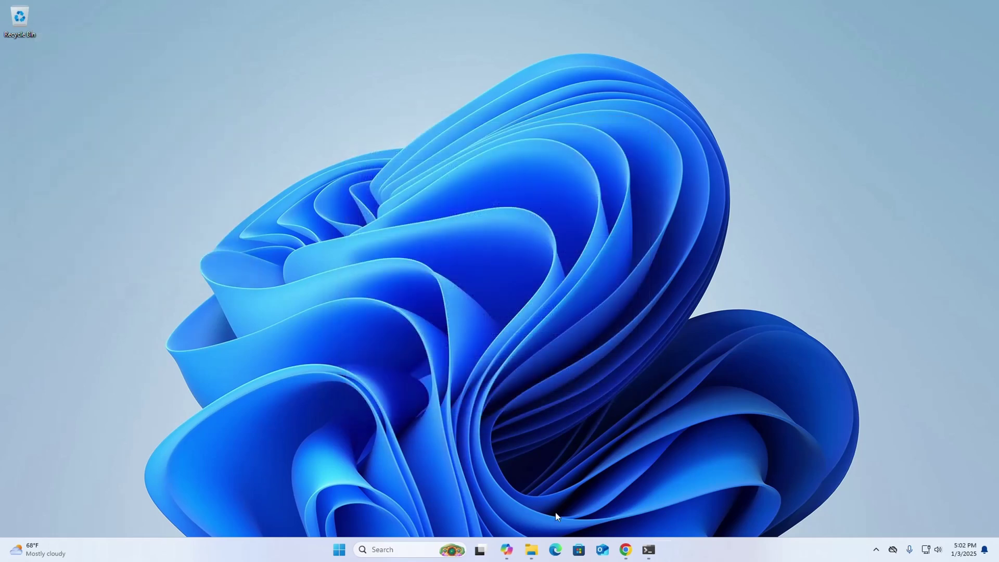
Open a maximized Command Prompt and run 'java --version', which is rejected.
{"action": "left_click", "coordinate": [426, 549]}
{"action": "type", "text": "cmf"}
{"action": "left_click", "coordinate": [668, 226]}
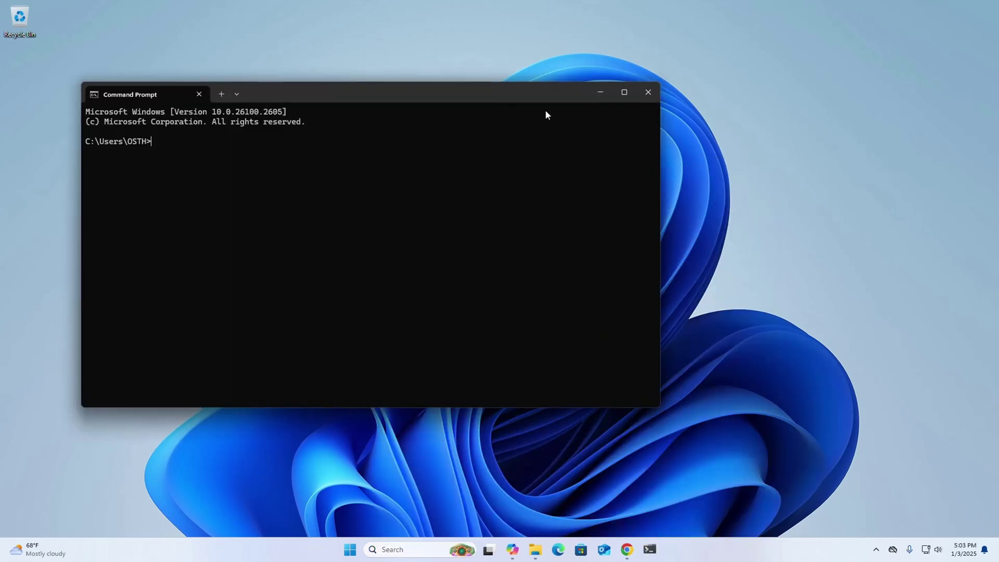
{"action": "left_click", "coordinate": [623, 92]}
{"action": "scroll", "coordinate": [240, 179], "scroll_direction": "up", "scroll_amount": 2}
{"action": "scroll", "coordinate": [239, 178], "scroll_direction": "up", "scroll_amount": 2}
{"action": "type", "text": "java --"}
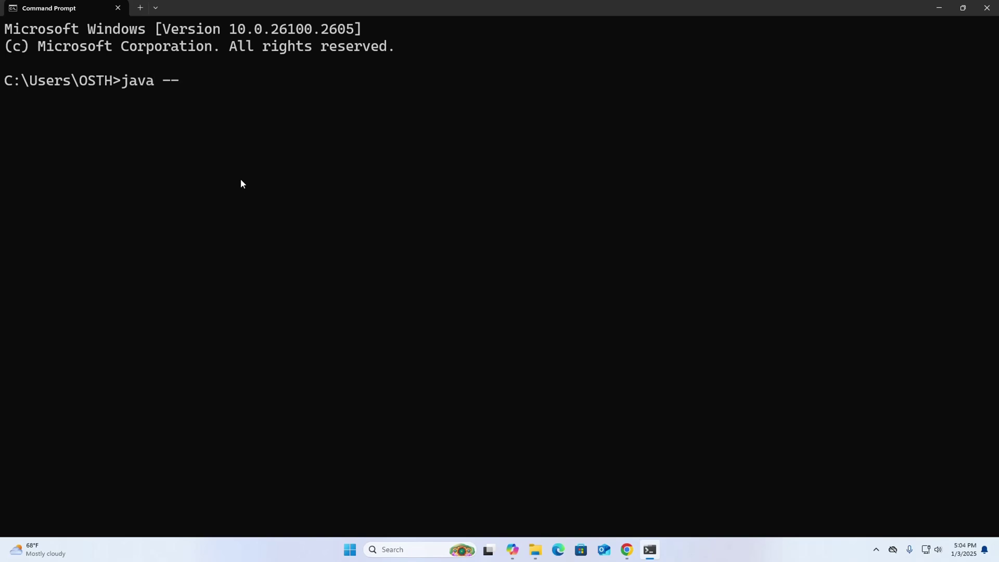
{"action": "type", "text": "version"}
{"action": "key", "text": "Return"}
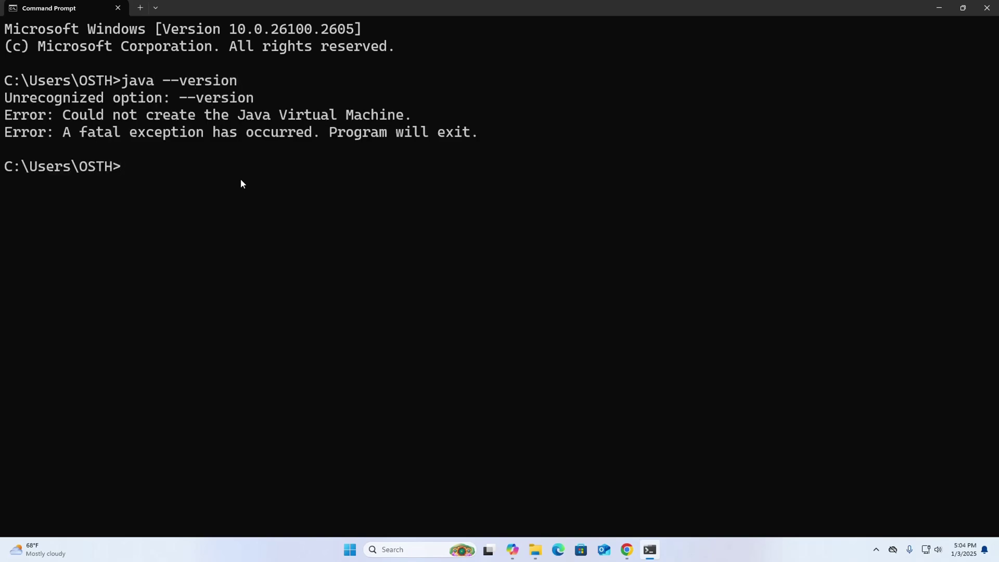
Correct the command to 'java -version' and run it, showing Java 1.8.0_431.
{"action": "key", "text": "Up"}
{"action": "key", "text": "Left"}
{"action": "key", "text": "Left"}
{"action": "key", "text": "Left"}
{"action": "key", "text": "Left"}
{"action": "key", "text": "BackSpace"}
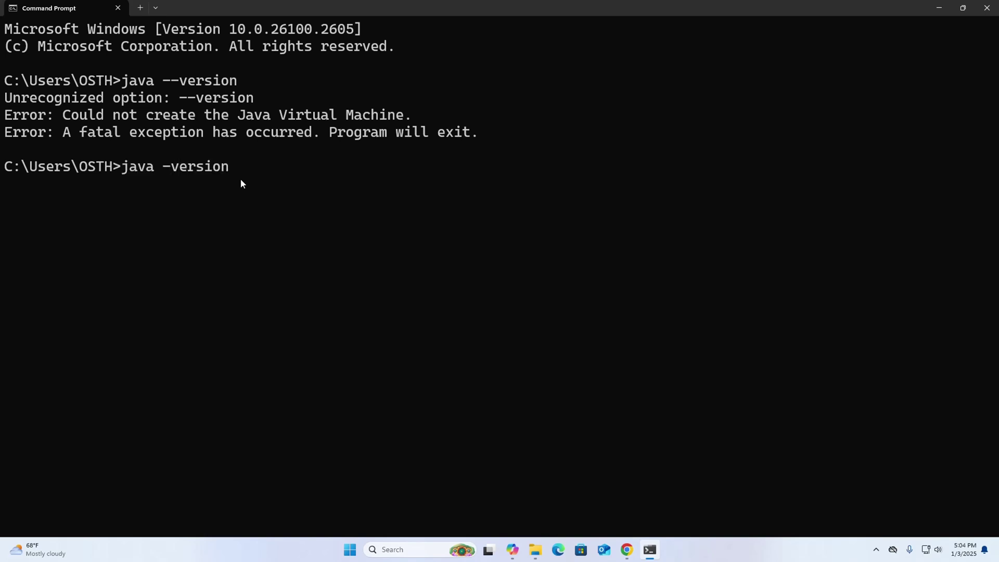
{"action": "key", "text": "Return"}
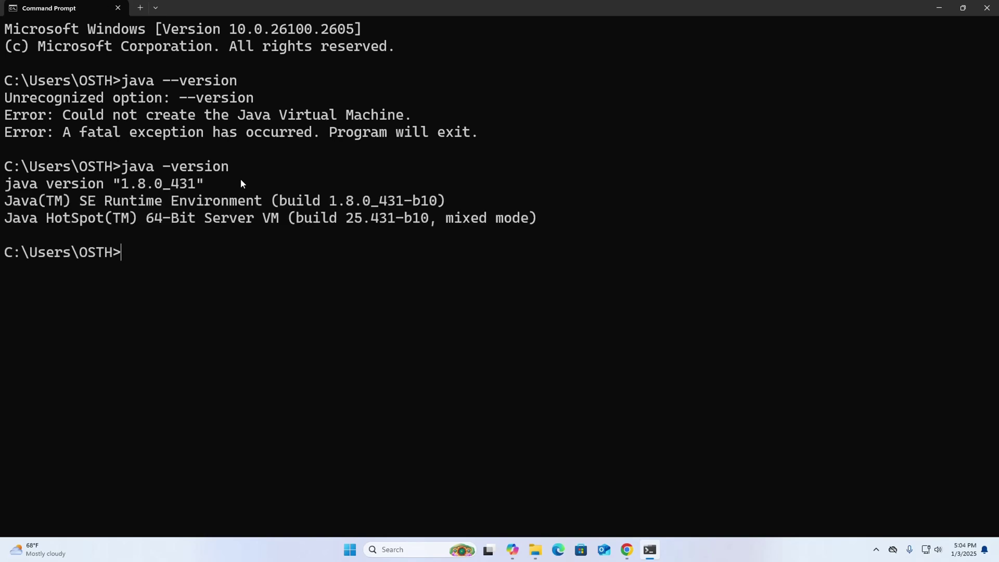